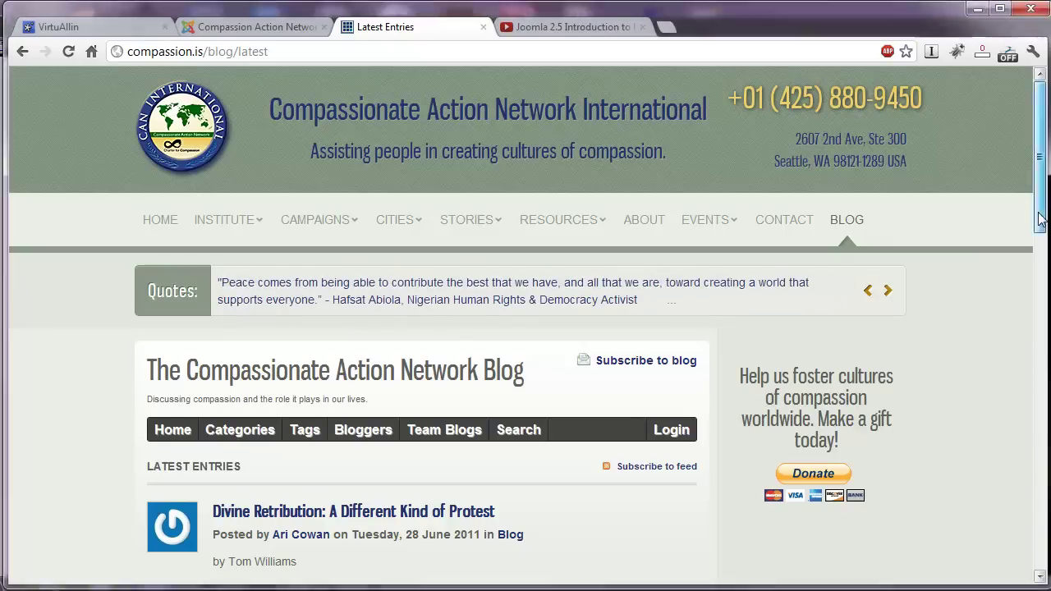
- Look through the latest blog entries, including the first post's excerpt, tags, rating and tweet option
{"action": "left_click_drag", "start_coordinate": [1039, 219], "coordinate": [1023, 291]}
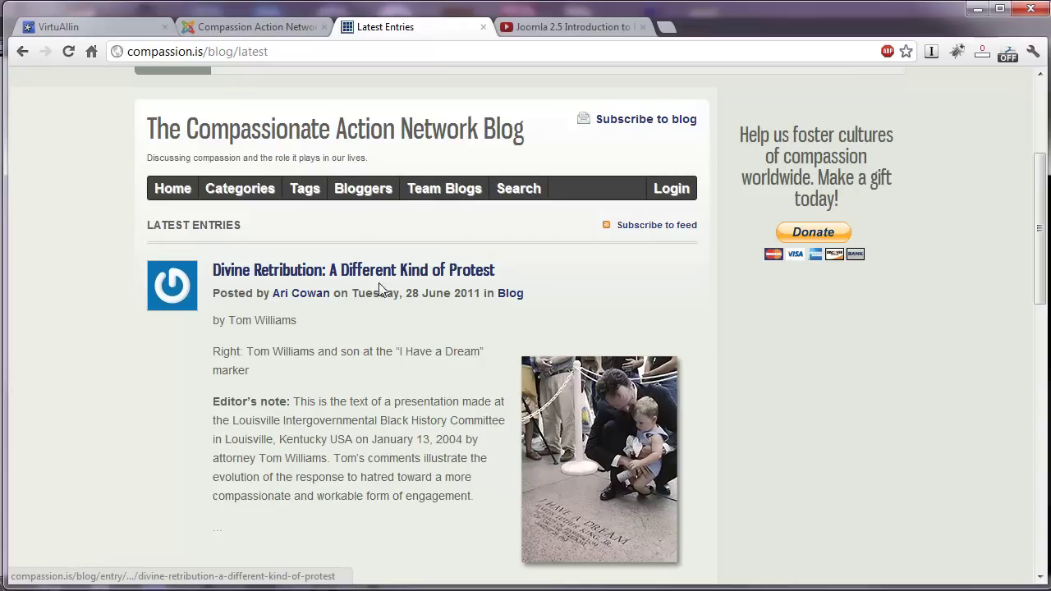
{"action": "mouse_move", "coordinate": [305, 306]}
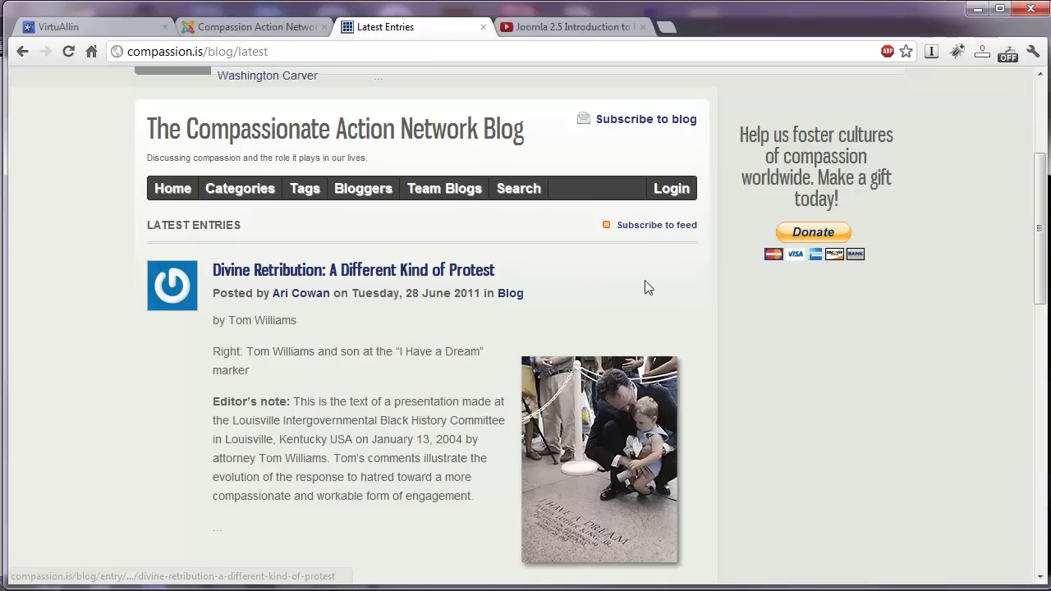
{"action": "scroll", "coordinate": [1025, 312], "scroll_direction": "down", "scroll_amount": 2}
{"action": "scroll", "coordinate": [1025, 328], "scroll_direction": "down", "scroll_amount": 2}
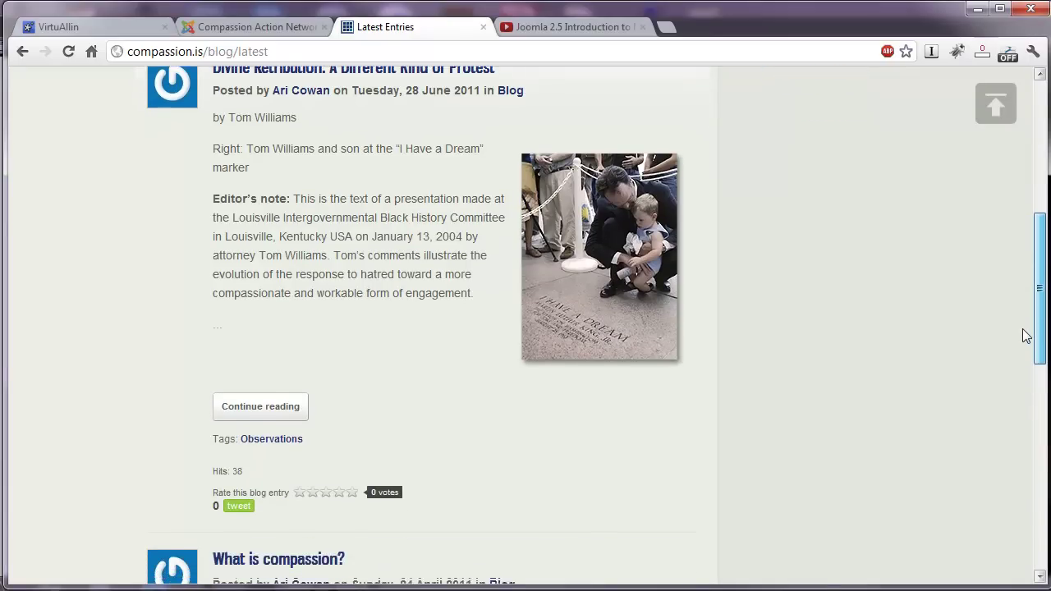
{"action": "scroll", "coordinate": [1023, 349], "scroll_direction": "down", "scroll_amount": 1}
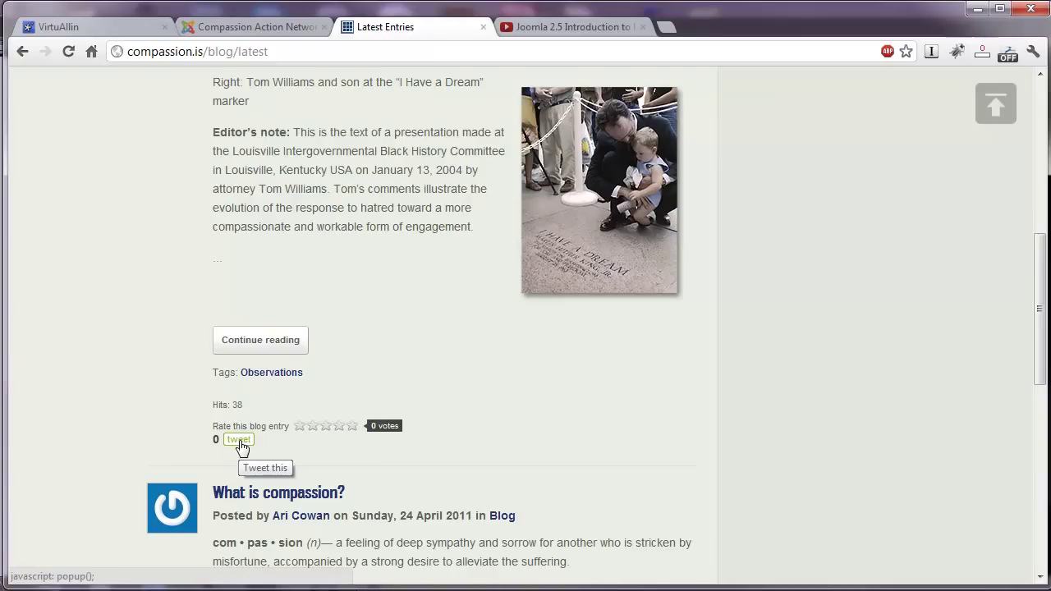
- Open the full "Divine Retribution: A Different Kind of Protest" post and review its sharing, author and comment sections
{"action": "left_click", "coordinate": [252, 344]}
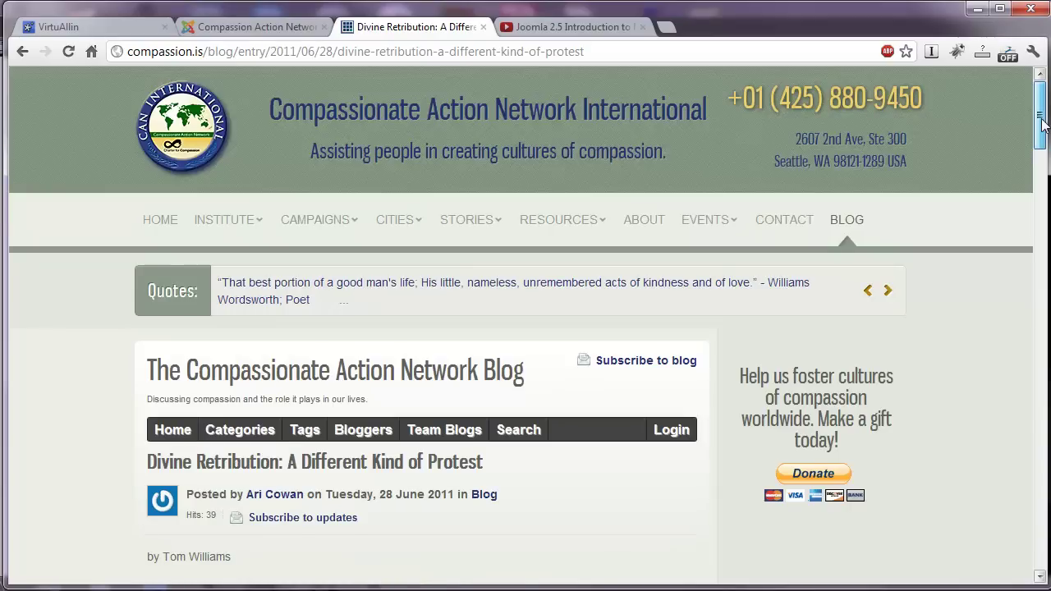
{"action": "left_click_drag", "start_coordinate": [1039, 134], "coordinate": [985, 513]}
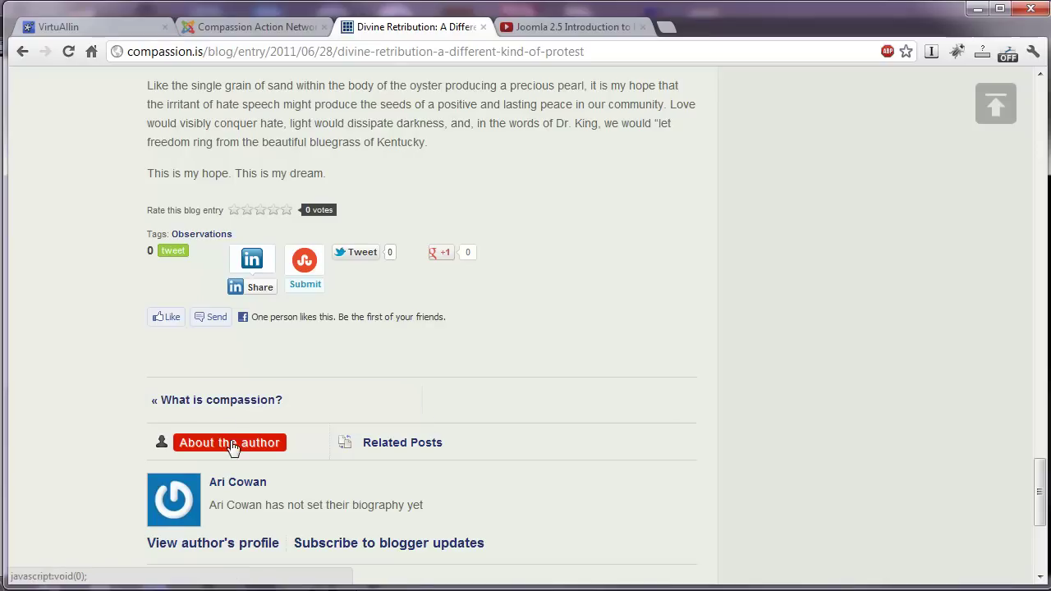
{"action": "scroll", "coordinate": [1026, 517], "scroll_direction": "down", "scroll_amount": 2}
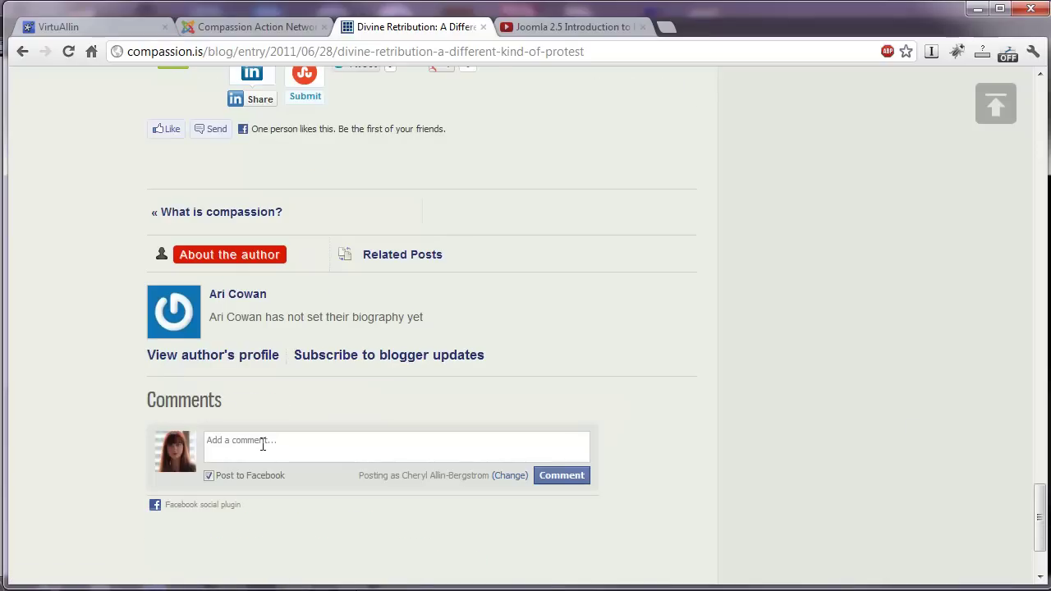
{"action": "left_click", "coordinate": [995, 103]}
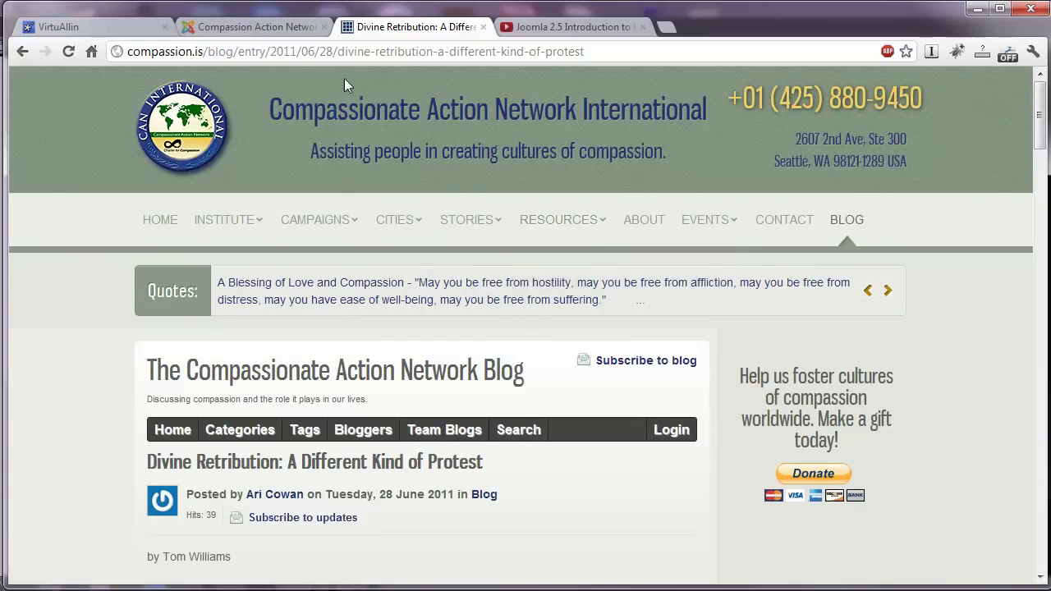
- Switch to the Joomla administration site, open the EasyBlog component and start a new post
{"action": "left_click", "coordinate": [254, 29]}
{"action": "mouse_move", "coordinate": [246, 133]}
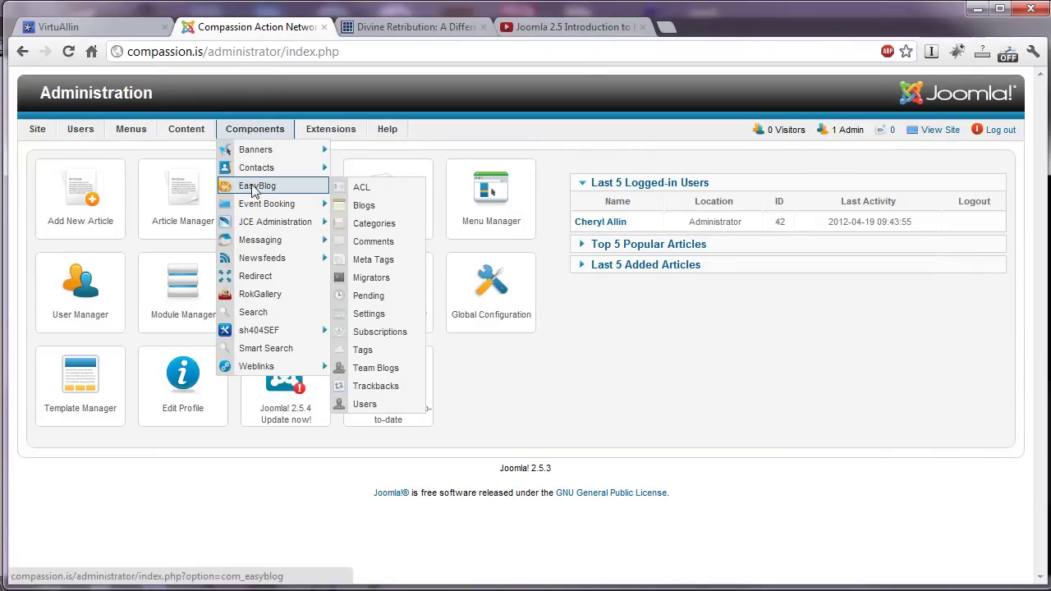
{"action": "left_click", "coordinate": [255, 187]}
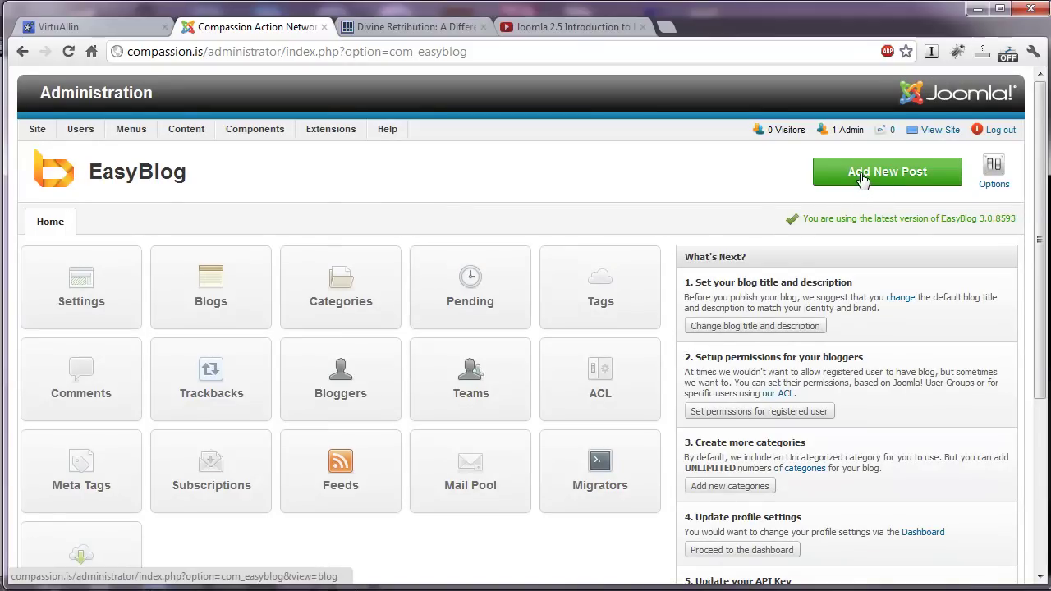
{"action": "left_click", "coordinate": [862, 180]}
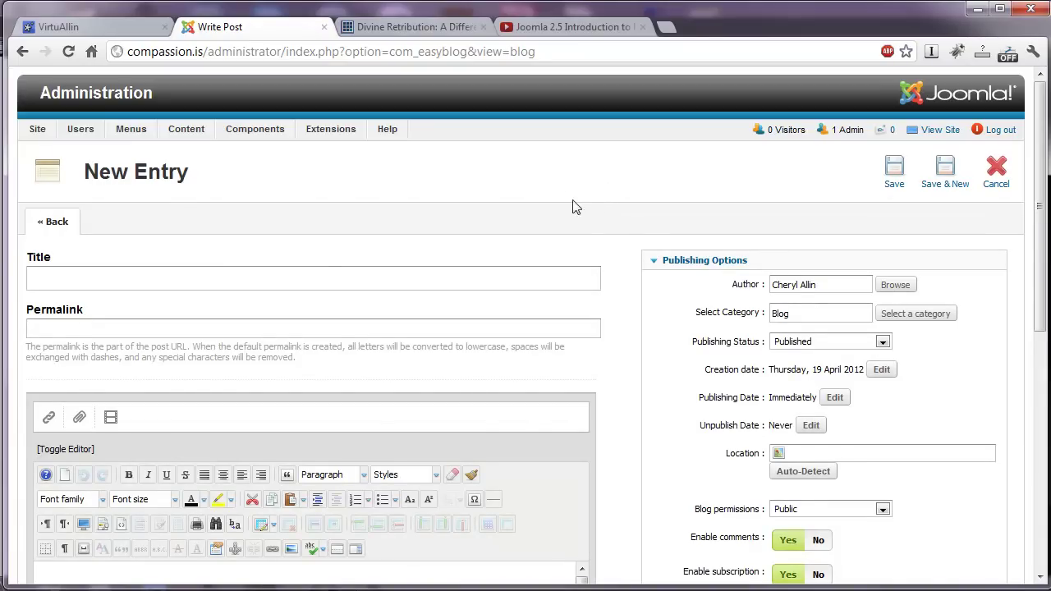
- Title the new entry "Compassion in Action Luncheon" and set its permalink to "compassion-in-action-luncheon"
{"action": "mouse_move", "coordinate": [188, 154]}
{"action": "left_click", "coordinate": [413, 275]}
{"action": "left_click", "coordinate": [410, 275]}
{"action": "left_click", "coordinate": [385, 298]}
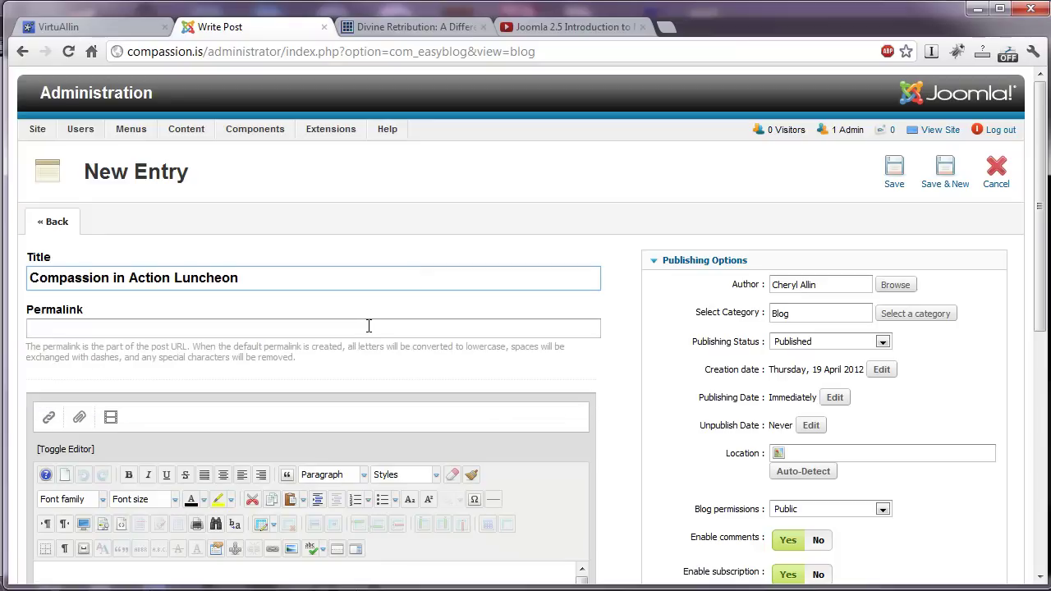
{"action": "left_click", "coordinate": [368, 326]}
{"action": "type", "text": "compassion-in-action-luncheon"}
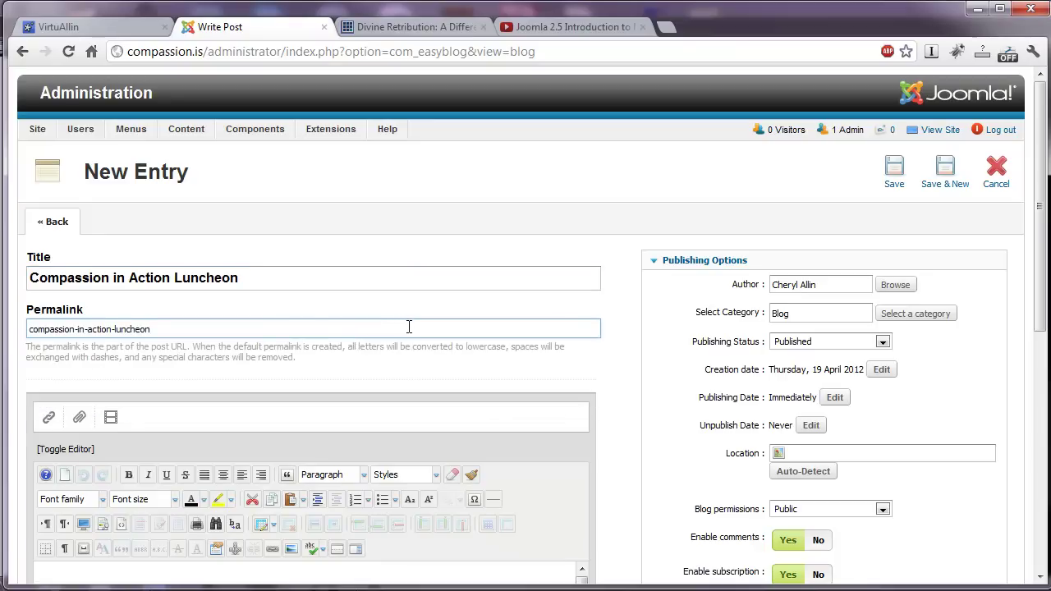
- Examine the new entry's content editor, publishing options, and meta description and keyword fields
{"action": "scroll", "coordinate": [362, 361], "scroll_direction": "down", "scroll_amount": 3}
{"action": "left_click", "coordinate": [307, 392]}
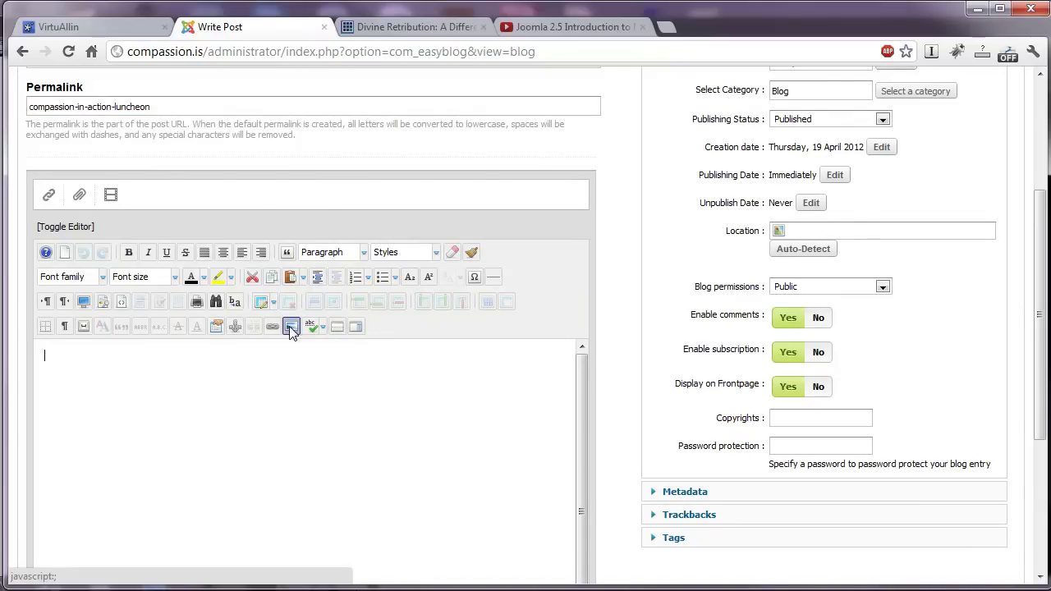
{"action": "scroll", "coordinate": [1022, 275], "scroll_direction": "up", "scroll_amount": 3}
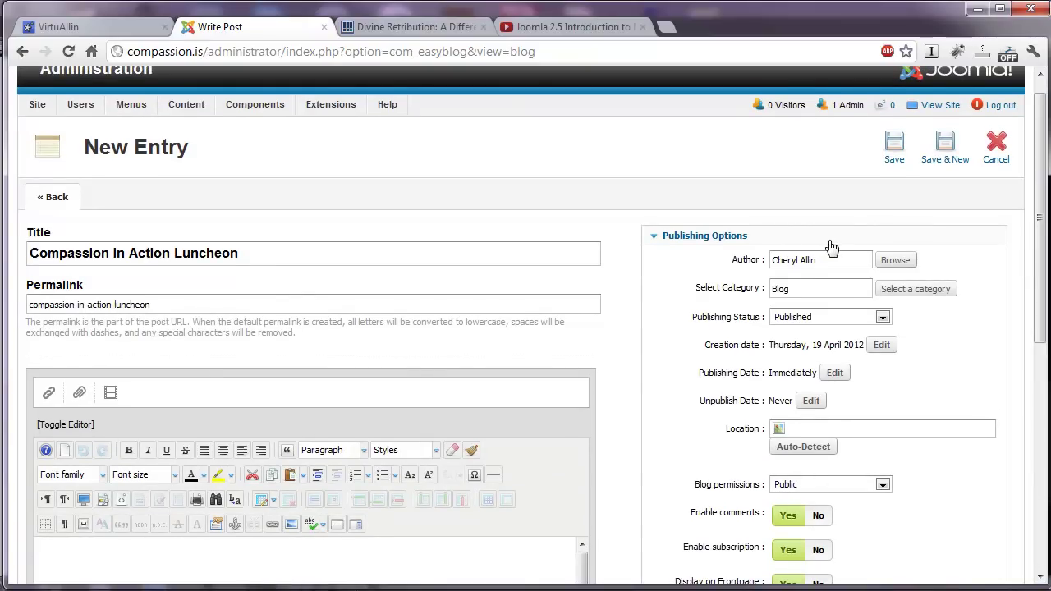
{"action": "left_click", "coordinate": [800, 296]}
{"action": "scroll", "coordinate": [1041, 323], "scroll_direction": "down", "scroll_amount": 3}
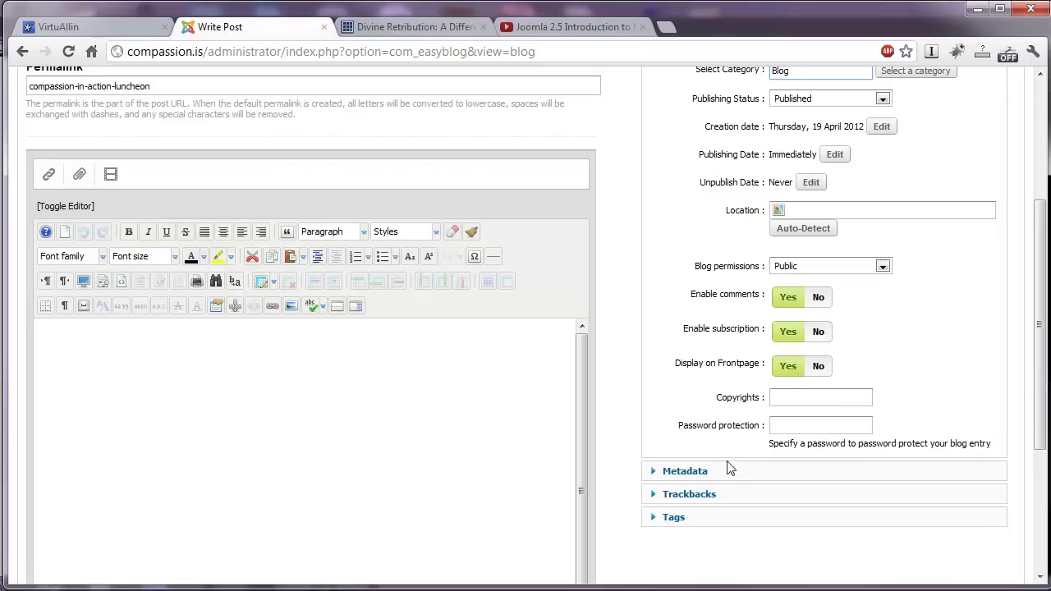
{"action": "left_click", "coordinate": [685, 471]}
{"action": "scroll", "coordinate": [999, 266], "scroll_direction": "up", "scroll_amount": 3}
{"action": "left_click", "coordinate": [831, 267]}
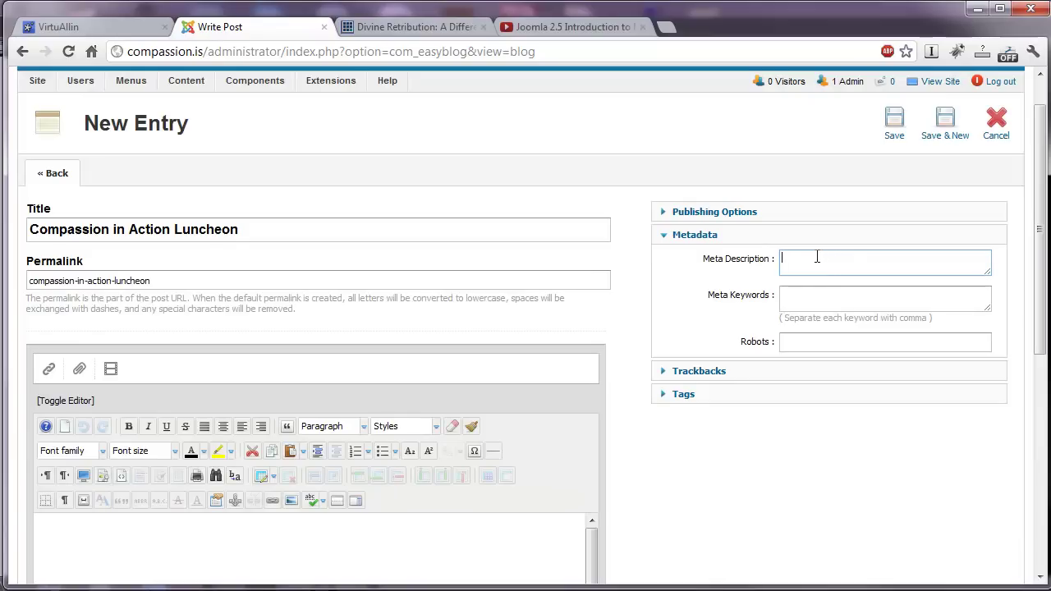
{"action": "left_click", "coordinate": [825, 298]}
- Tag the new entry with Thank You, Observations and International Cities Campaign, and cancel the entry without saving
{"action": "left_click", "coordinate": [721, 394]}
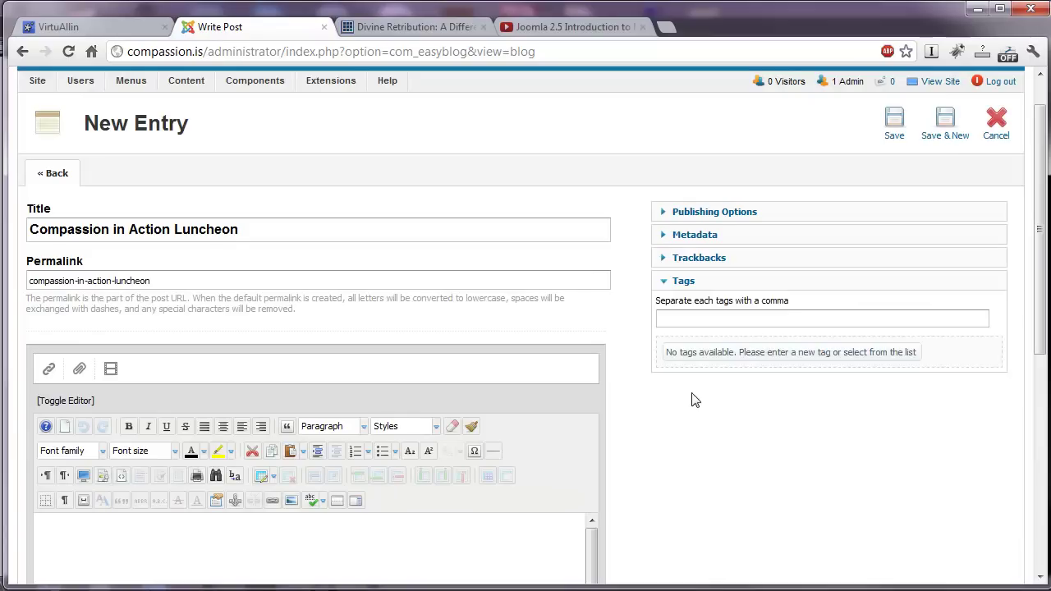
{"action": "left_click", "coordinate": [762, 317]}
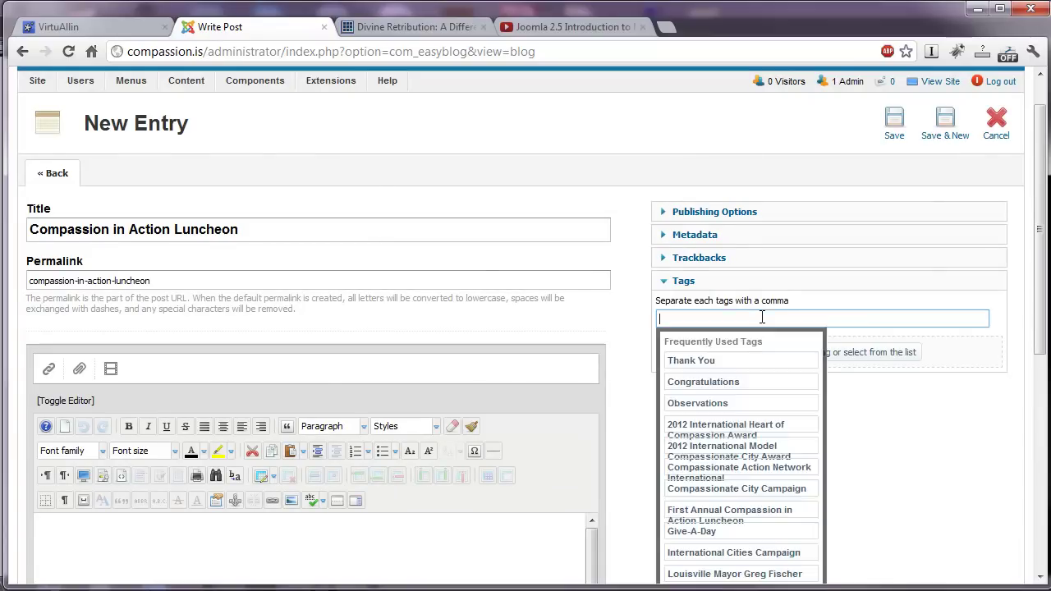
{"action": "left_click", "coordinate": [714, 361]}
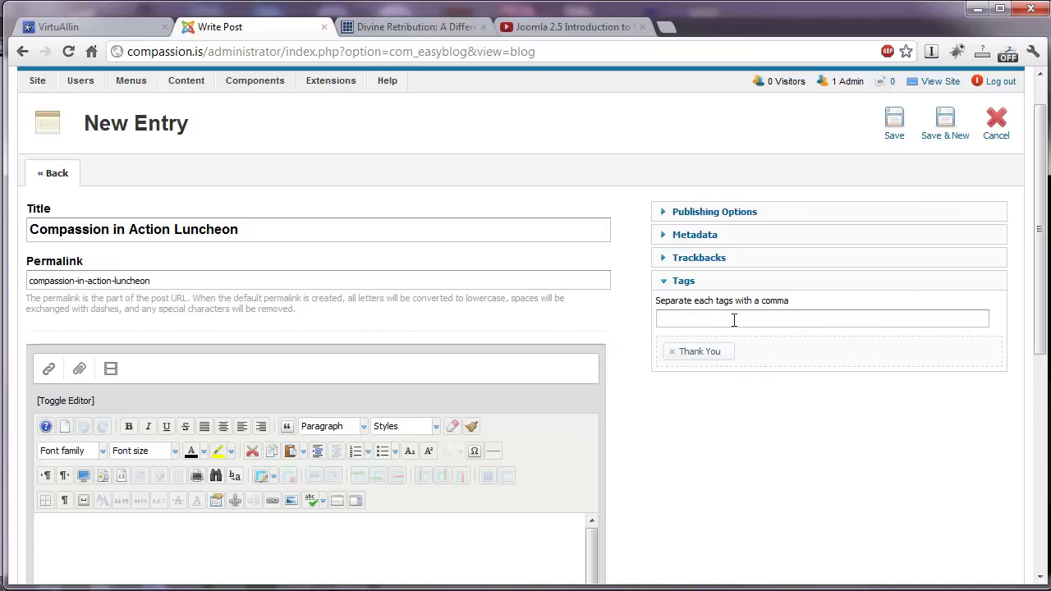
{"action": "left_click", "coordinate": [734, 320]}
{"action": "left_click", "coordinate": [727, 406]}
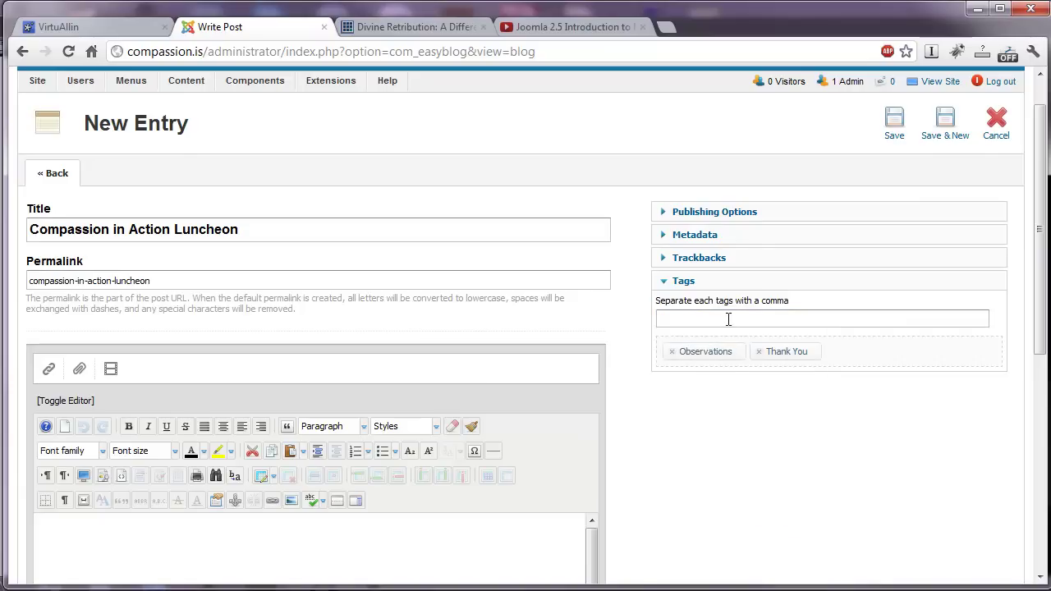
{"action": "left_click", "coordinate": [730, 317]}
{"action": "left_click", "coordinate": [715, 365]}
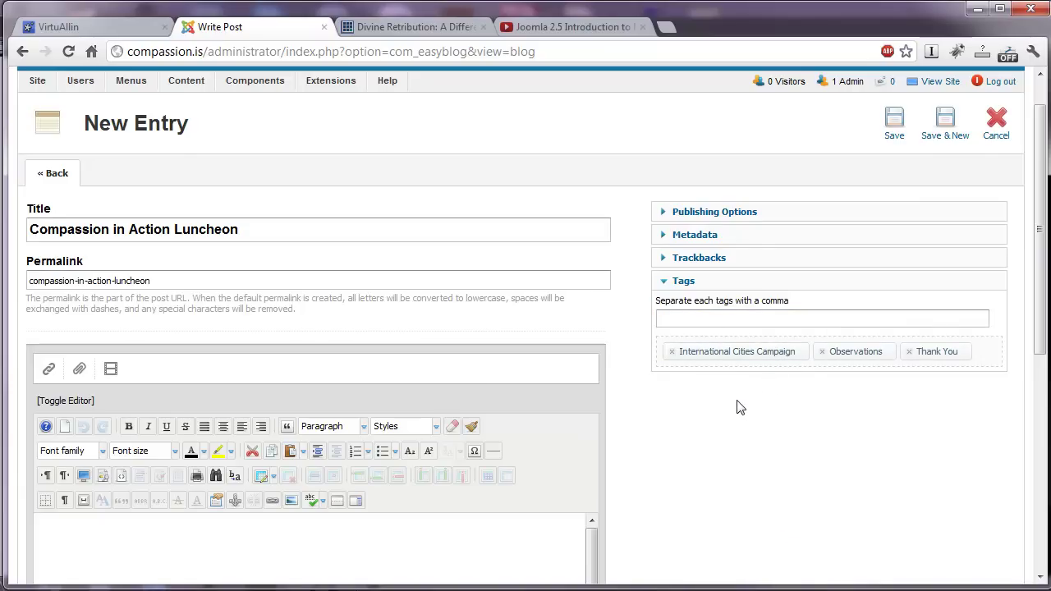
{"action": "left_click_drag", "start_coordinate": [1043, 306], "coordinate": [1044, 271]}
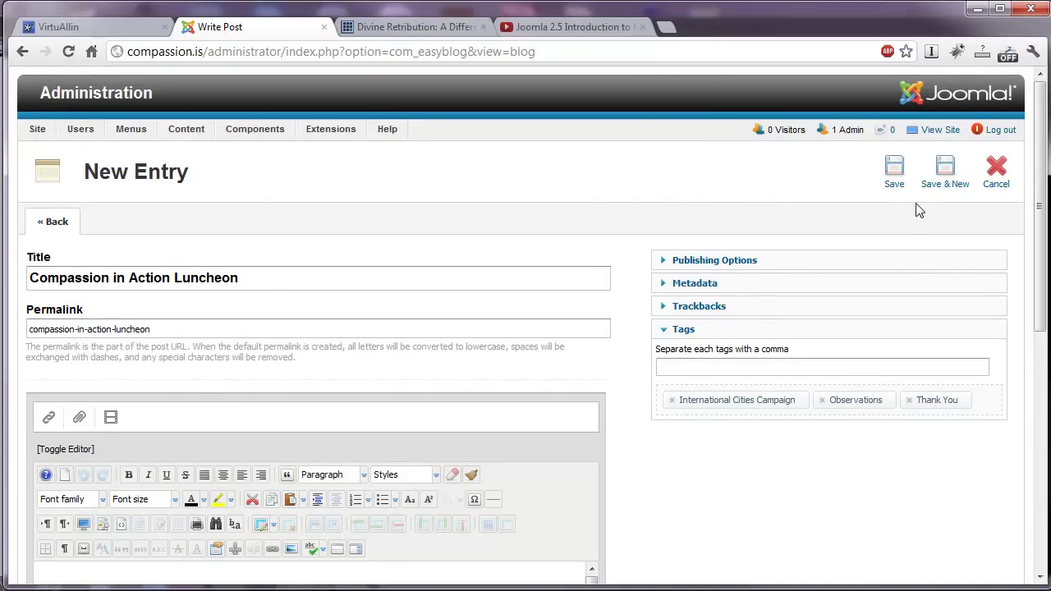
{"action": "left_click", "coordinate": [995, 171]}
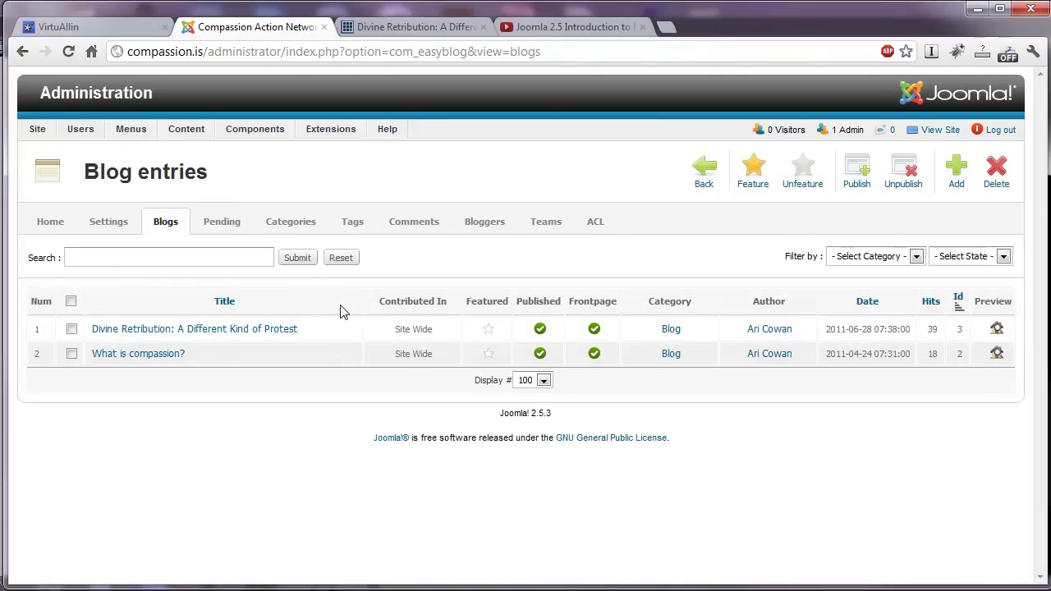
- Open the existing "What is compassion?" entry for editing and close it without changes
{"action": "left_click", "coordinate": [155, 356]}
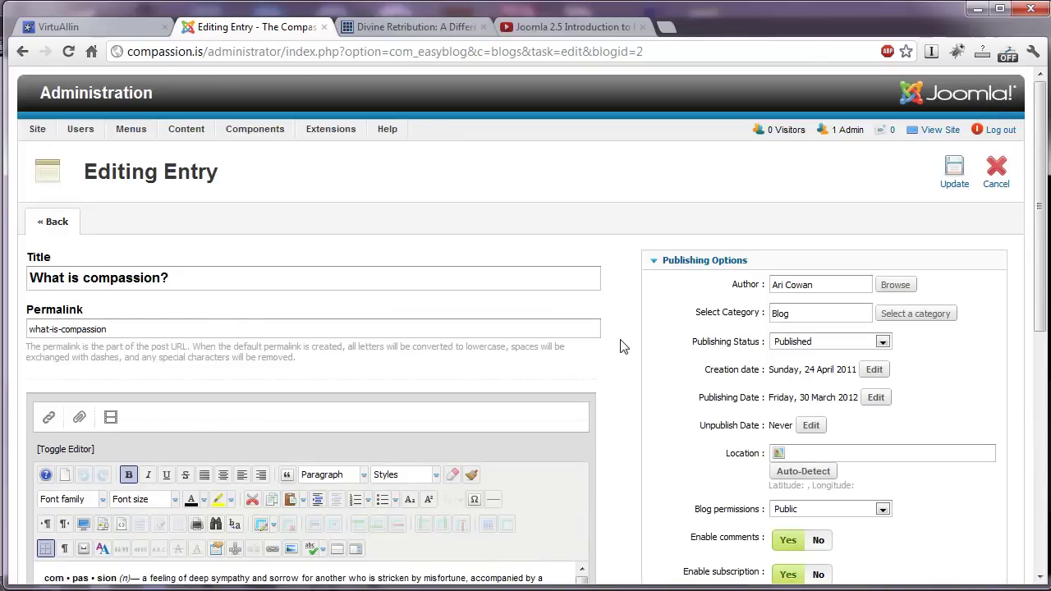
{"action": "left_click", "coordinate": [997, 174]}
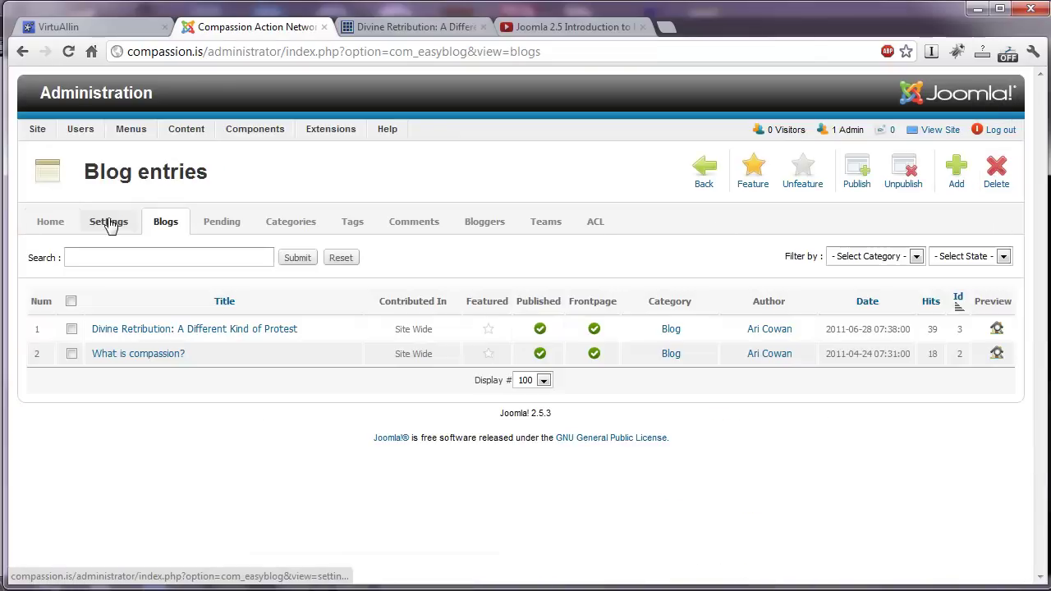
- Review the EasyBlog settings for layout and blog theme, notifications, and the Mighty Touch and Jomsocial integrations
{"action": "left_click", "coordinate": [109, 224]}
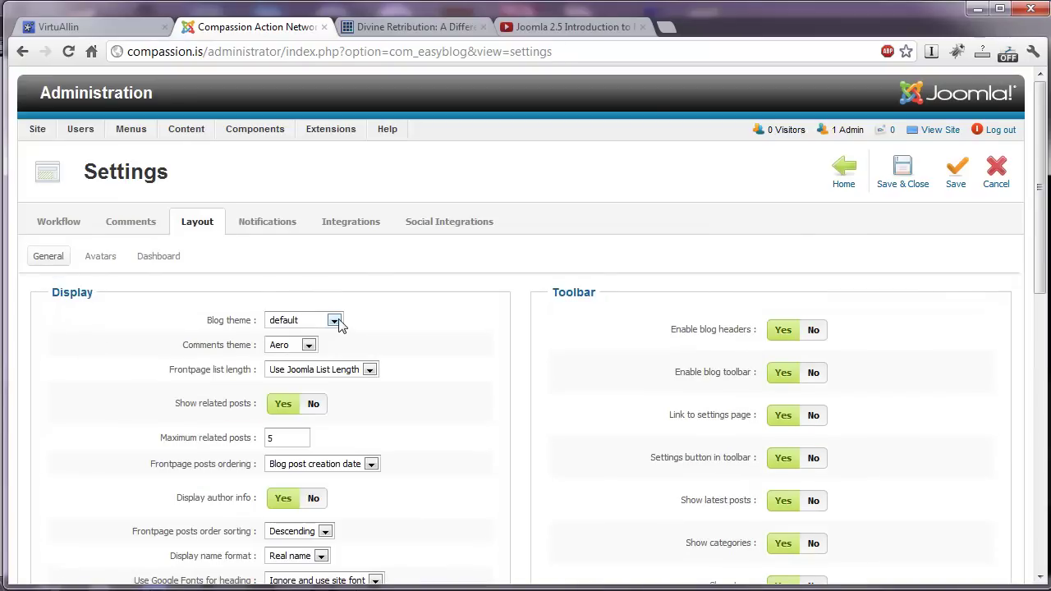
{"action": "left_click", "coordinate": [335, 321]}
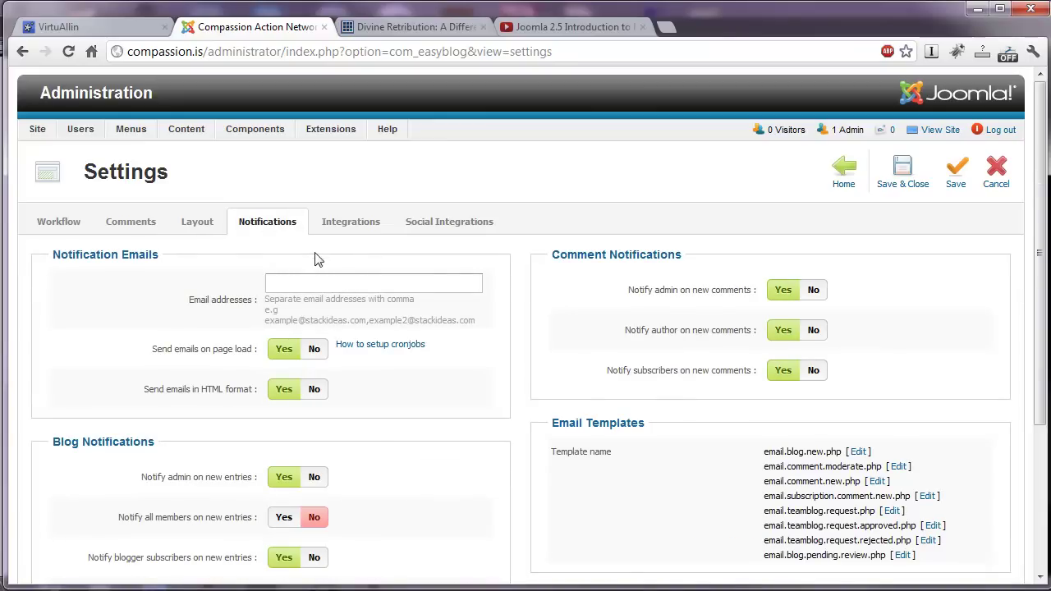
{"action": "left_click", "coordinate": [357, 224]}
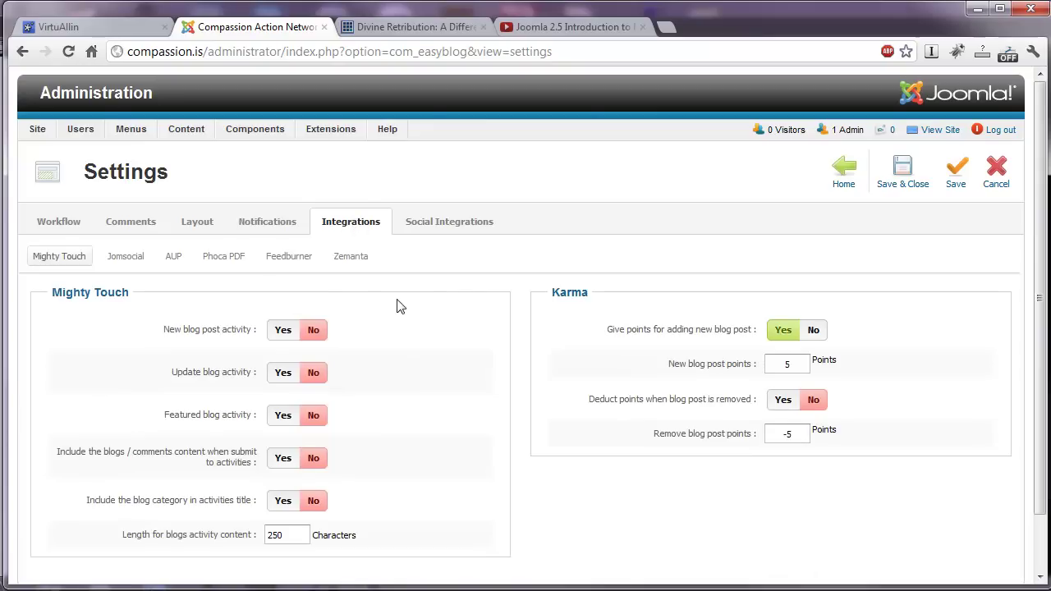
{"action": "left_click", "coordinate": [127, 257]}
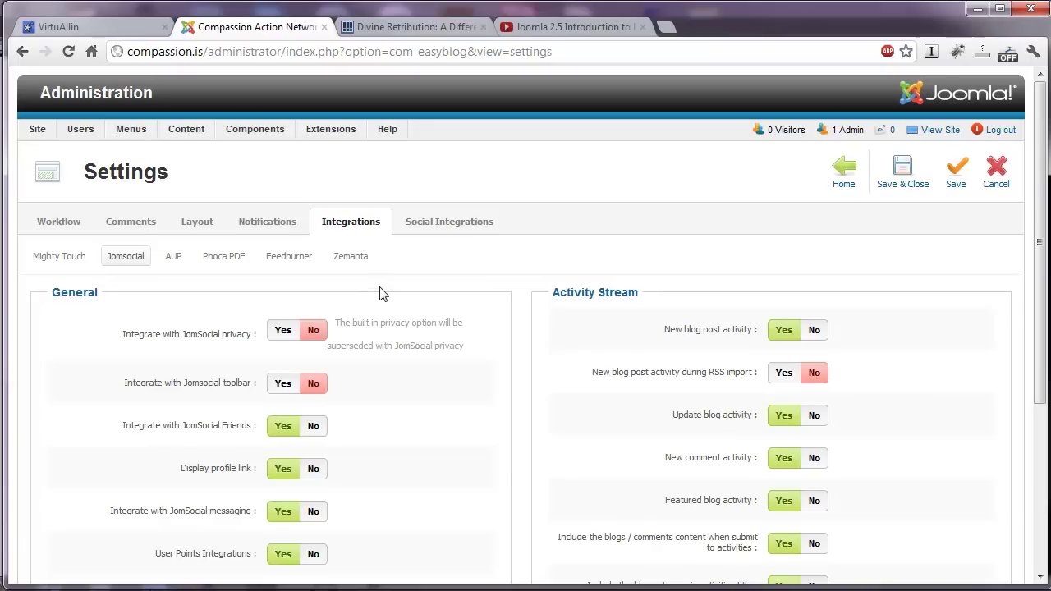
- Review the Twitter and Facebook options in EasyBlog's social integration settings
{"action": "left_click", "coordinate": [458, 226]}
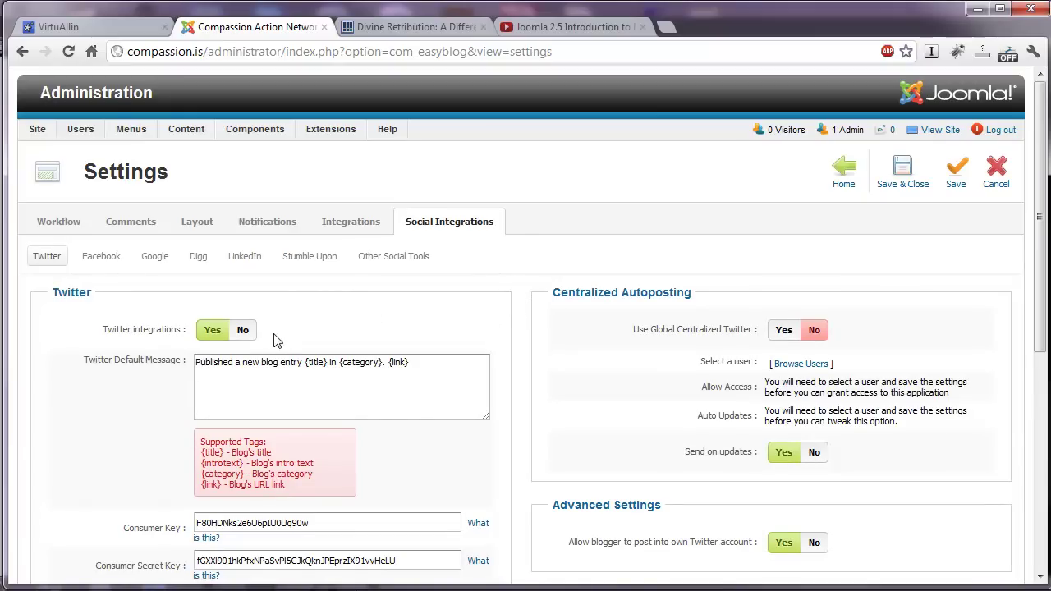
{"action": "scroll", "coordinate": [564, 359], "scroll_direction": "down", "scroll_amount": 4}
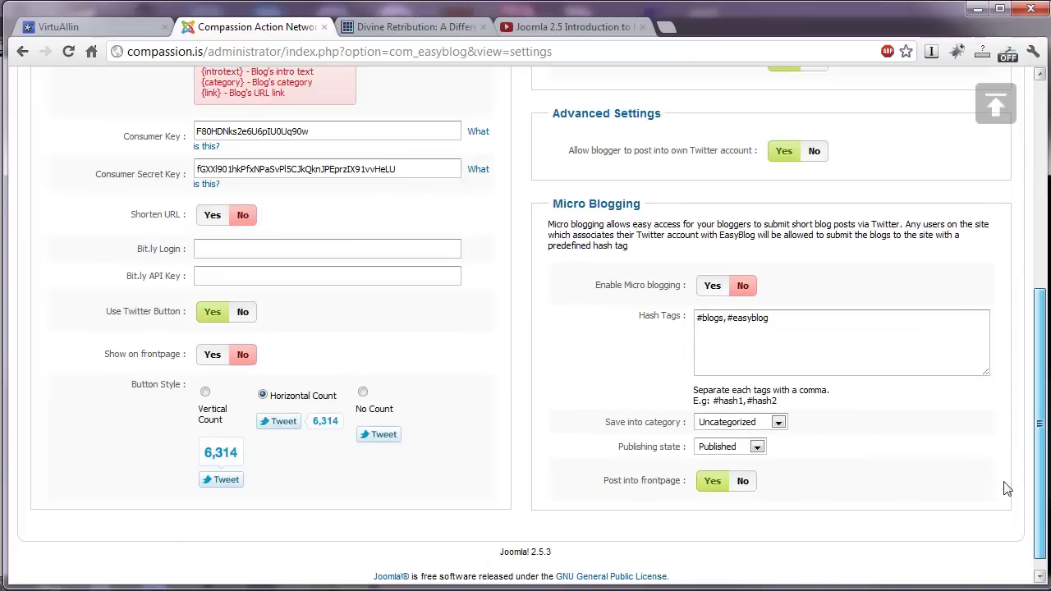
{"action": "scroll", "coordinate": [1007, 467], "scroll_direction": "up", "scroll_amount": 4}
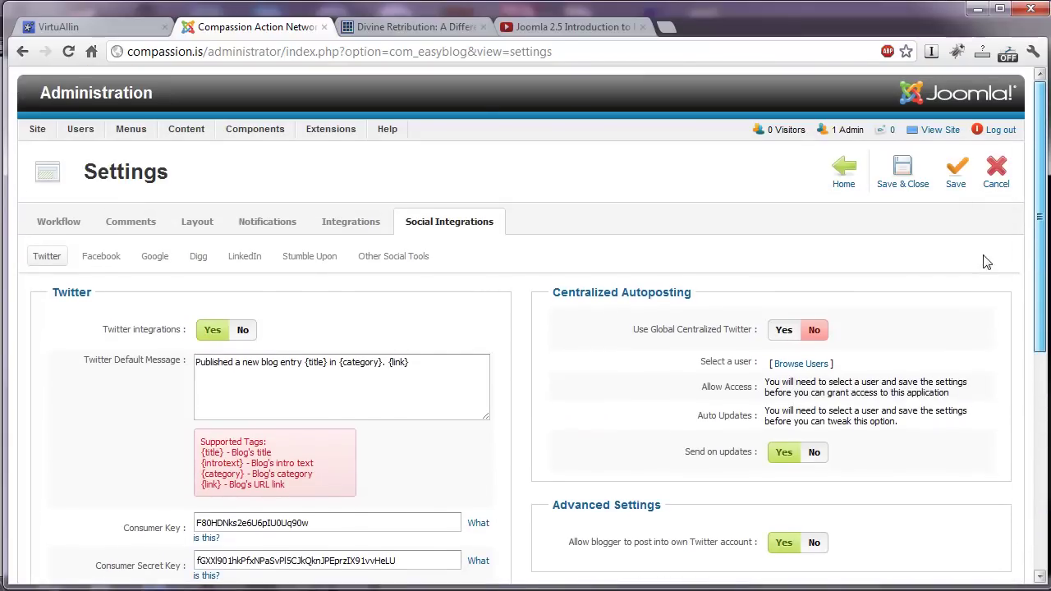
{"action": "left_click", "coordinate": [89, 260]}
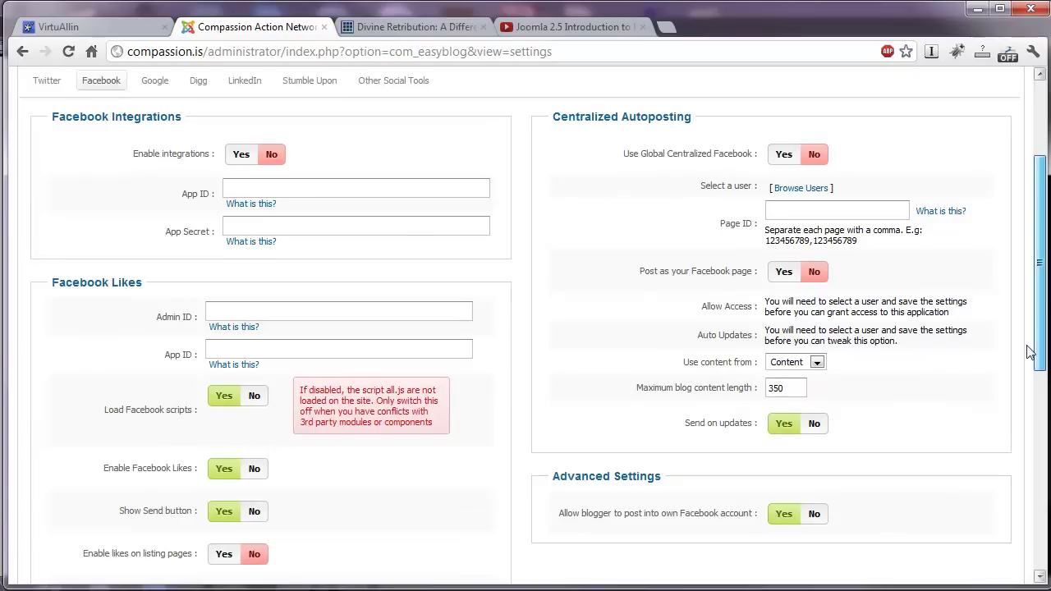
{"action": "scroll", "coordinate": [1030, 352], "scroll_direction": "down", "scroll_amount": 3}
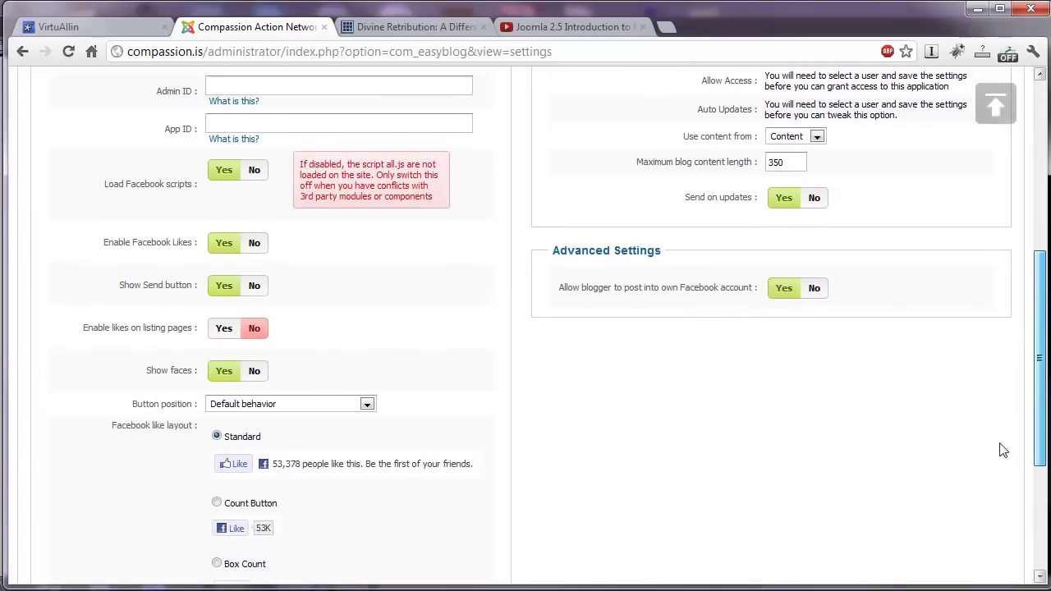
- Review the remaining Facebook options and the Google, Digg, LinkedIn and Stumble Upon settings in EasyBlog's social integrations
{"action": "scroll", "coordinate": [989, 501], "scroll_direction": "down", "scroll_amount": 2}
{"action": "scroll", "coordinate": [993, 427], "scroll_direction": "up", "scroll_amount": 4}
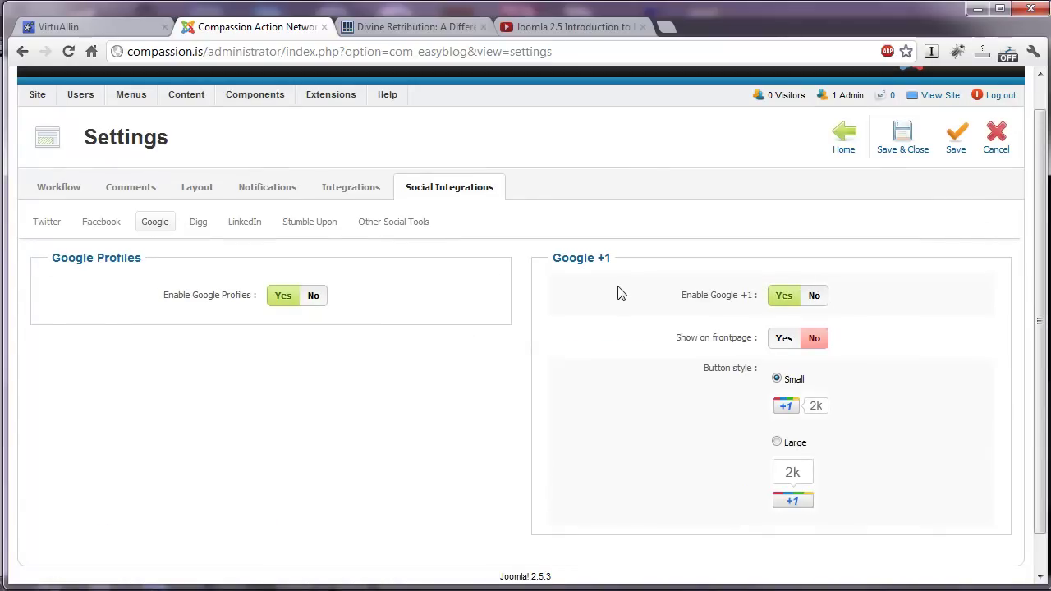
{"action": "left_click", "coordinate": [199, 228]}
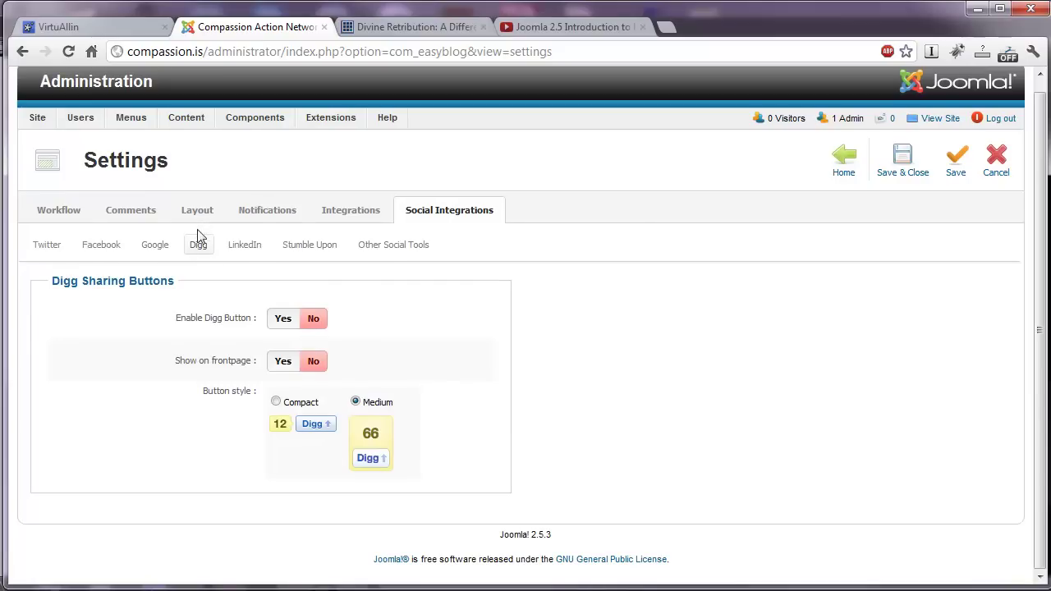
{"action": "left_click", "coordinate": [246, 246]}
{"action": "left_click", "coordinate": [309, 251]}
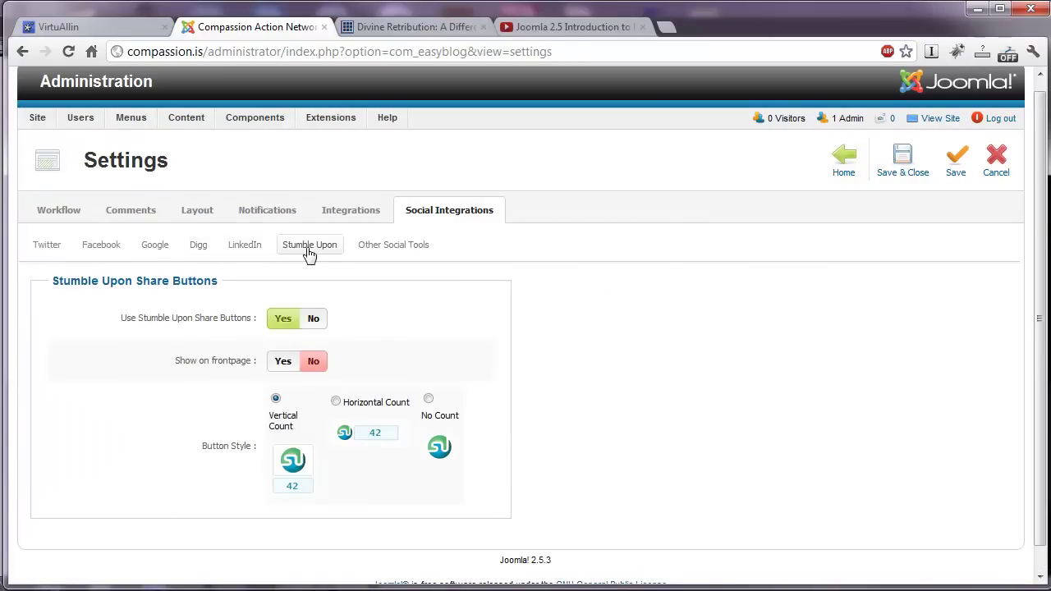
- Review the Other Social Tools options, including the social bookmarks provider and Pingomatic, and leave the settings without saving
{"action": "left_click", "coordinate": [391, 251]}
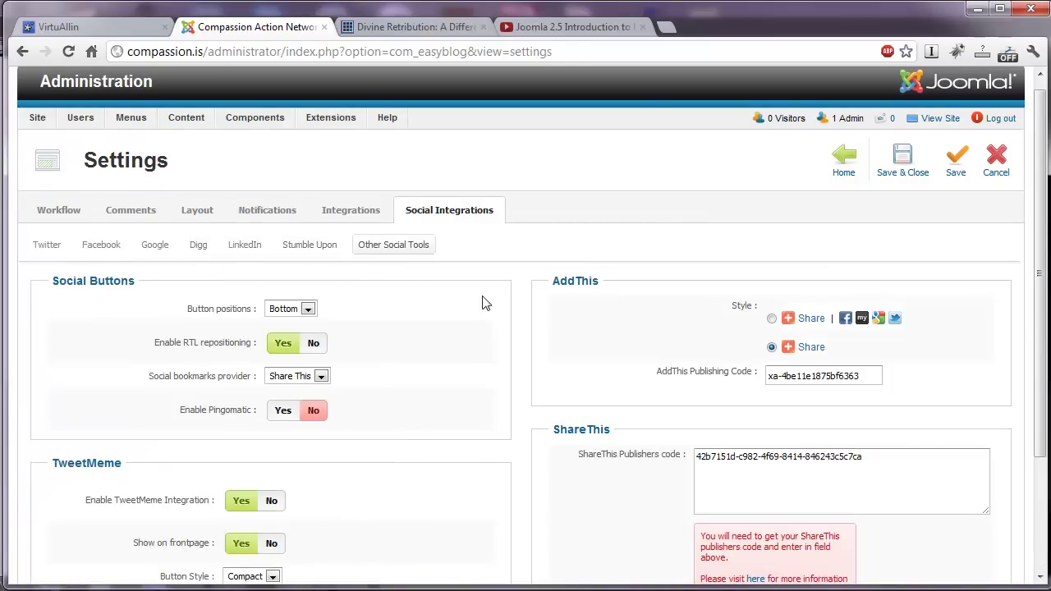
{"action": "left_click_drag", "start_coordinate": [1037, 297], "coordinate": [1002, 254]}
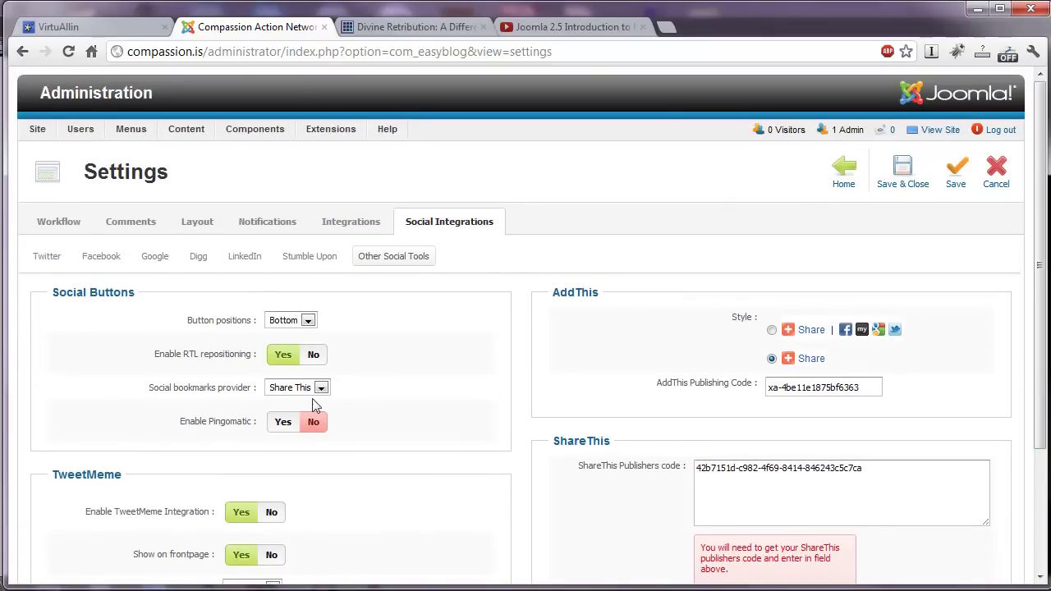
{"action": "mouse_move", "coordinate": [220, 389]}
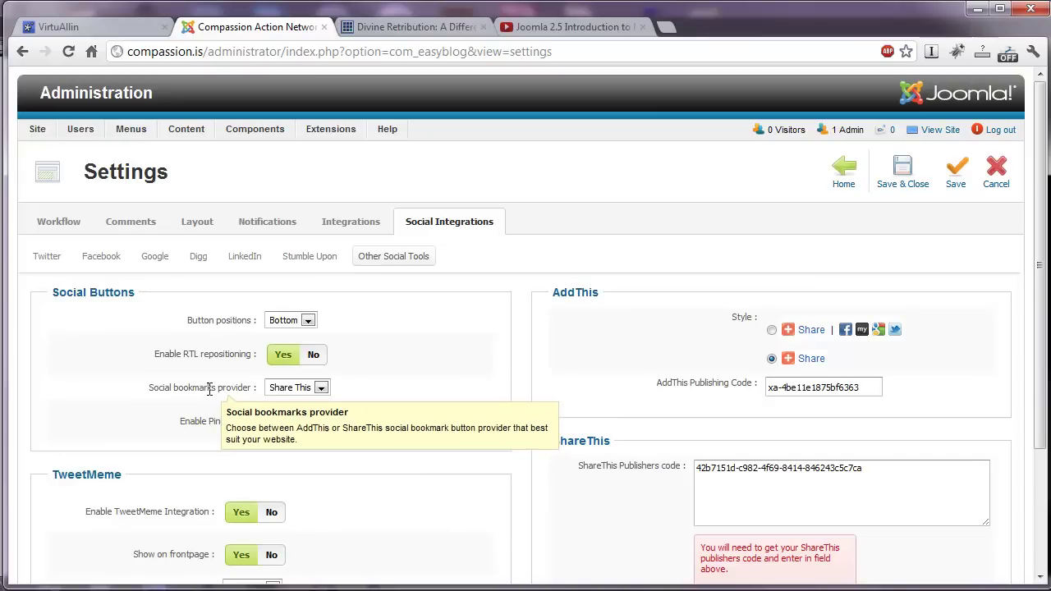
{"action": "mouse_move", "coordinate": [217, 422]}
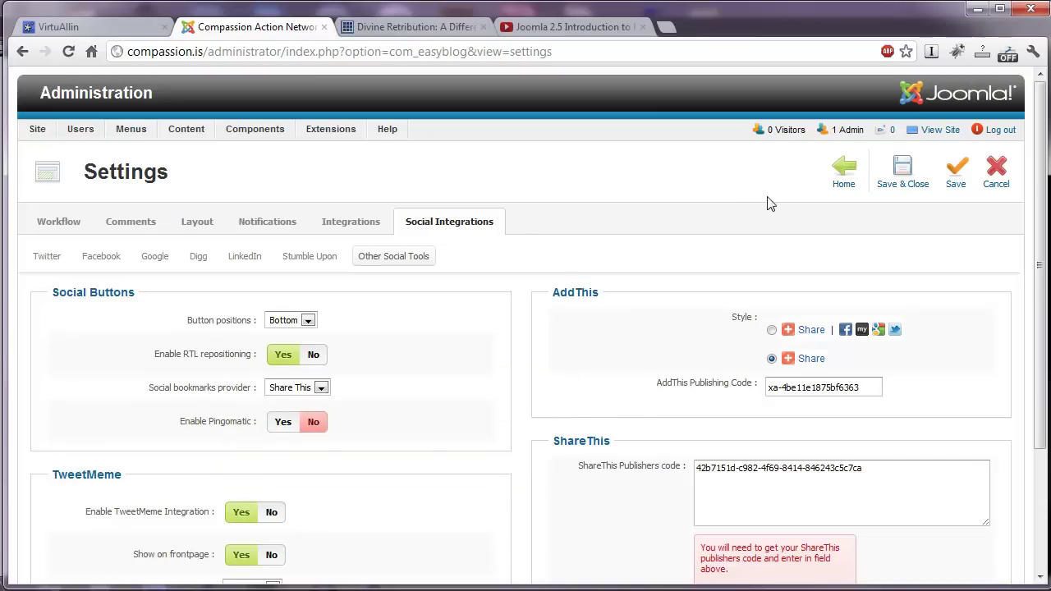
{"action": "left_click", "coordinate": [1005, 187]}
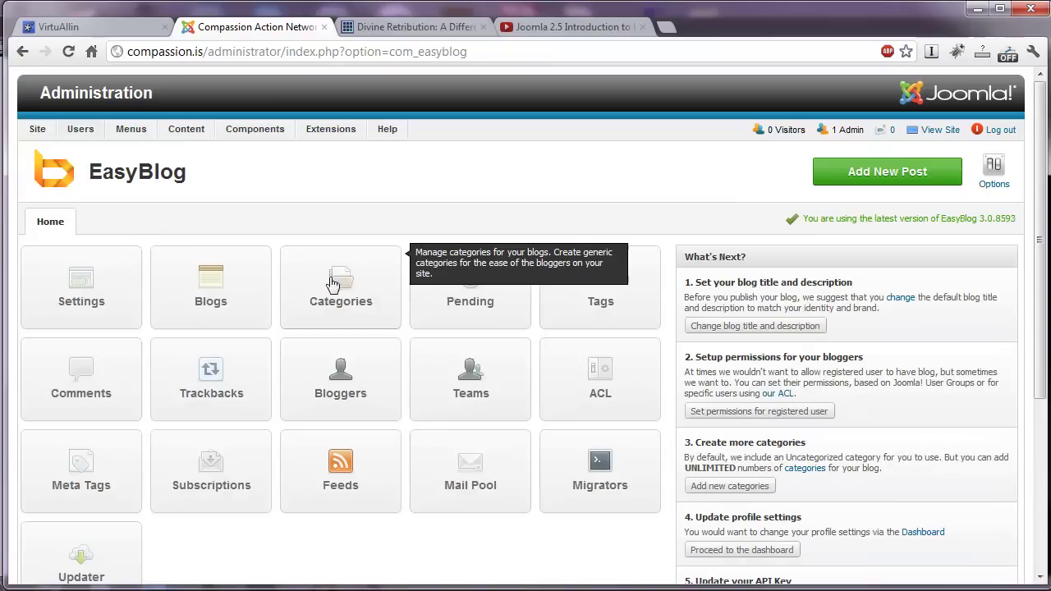
- Review EasyBlog's list of blog categories and its full list of tags
{"action": "left_click", "coordinate": [350, 297]}
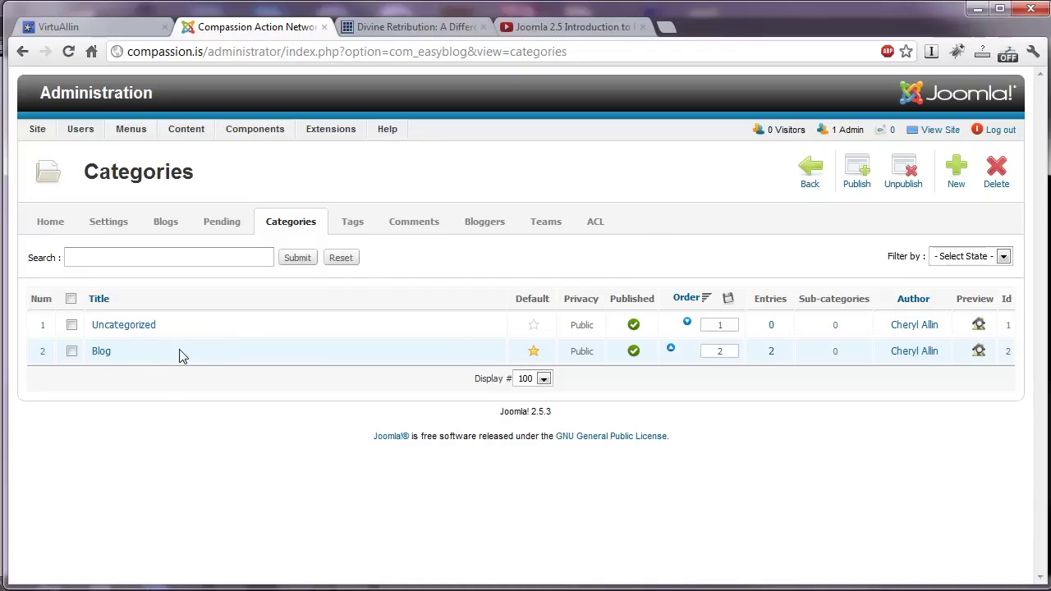
{"action": "left_click", "coordinate": [353, 223]}
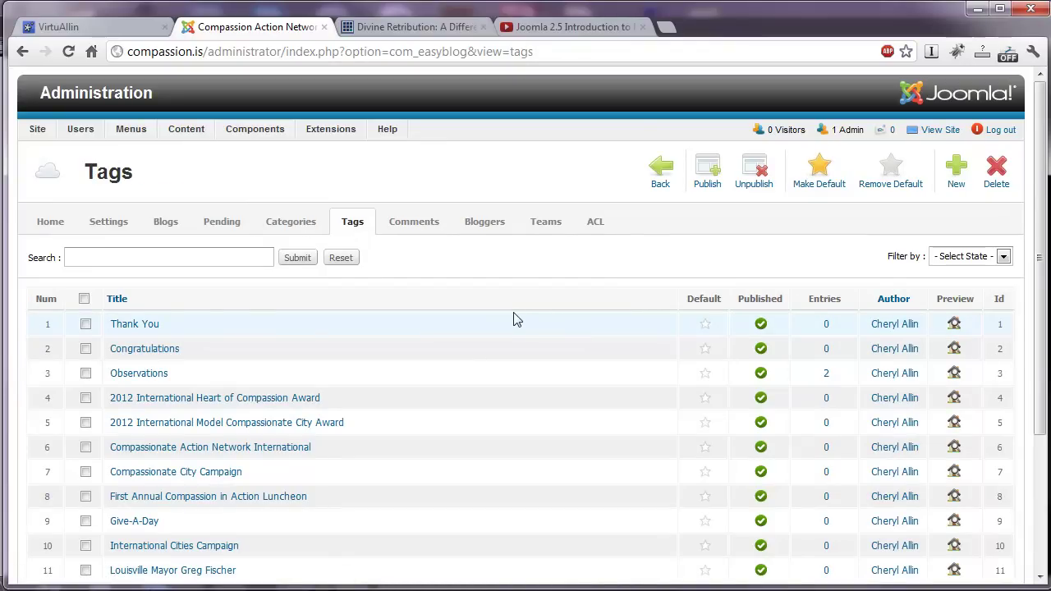
{"action": "scroll", "coordinate": [515, 319], "scroll_direction": "down", "scroll_amount": 3}
{"action": "scroll", "coordinate": [516, 320], "scroll_direction": "up", "scroll_amount": 3}
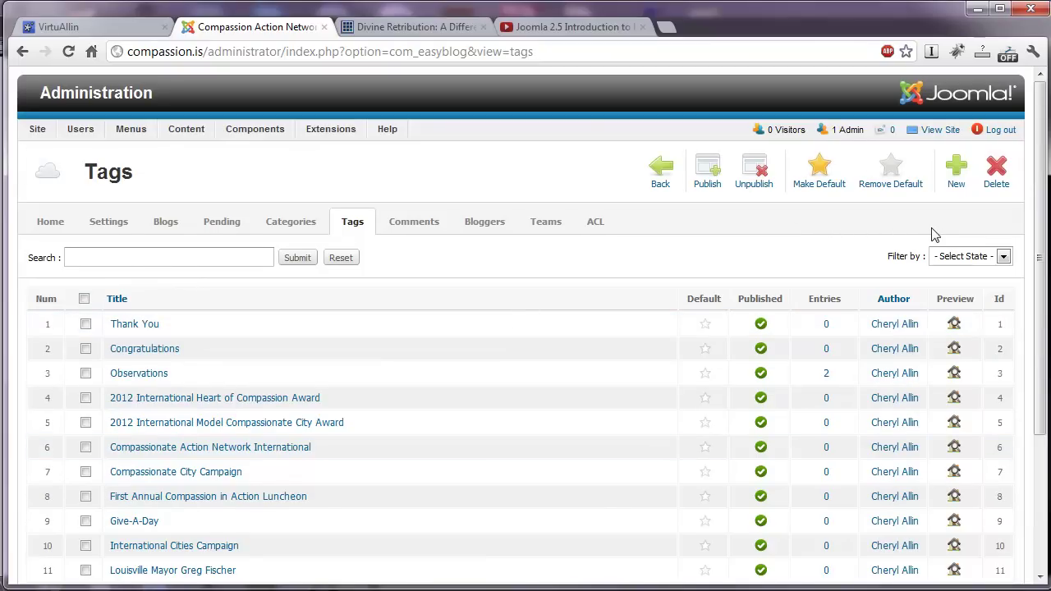
- Look through EasyBlog's comments, bloggers and teams management pages, and return to the component's home page
{"action": "left_click", "coordinate": [414, 224]}
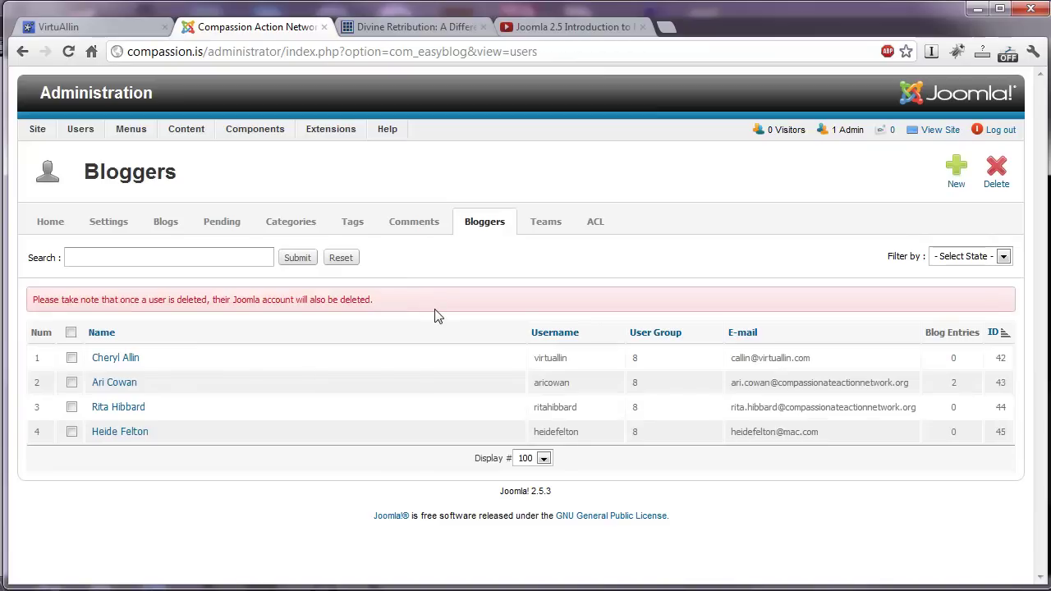
{"action": "left_click", "coordinate": [546, 223]}
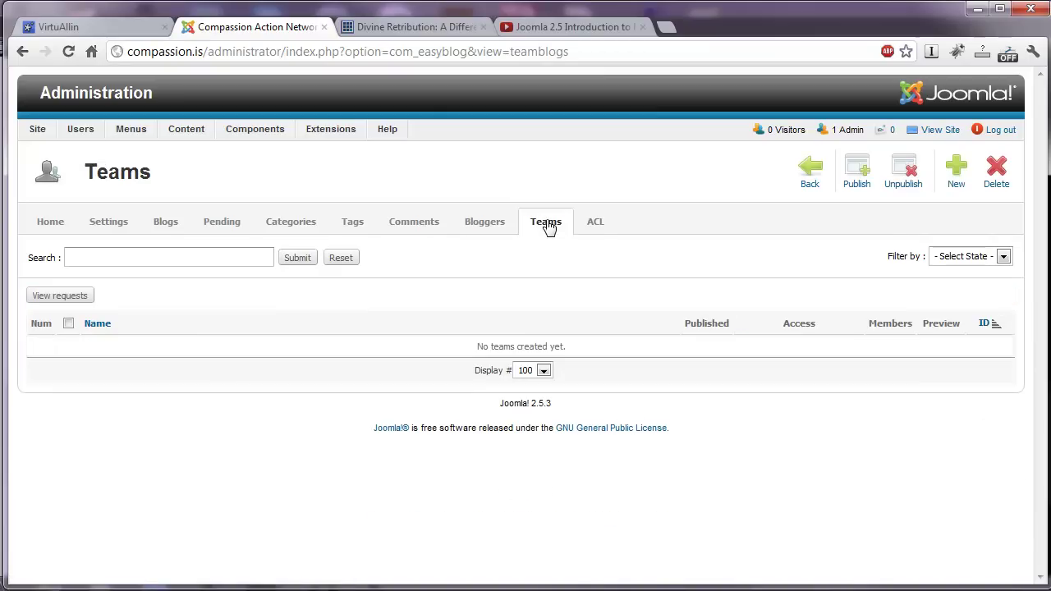
{"action": "left_click", "coordinate": [50, 223]}
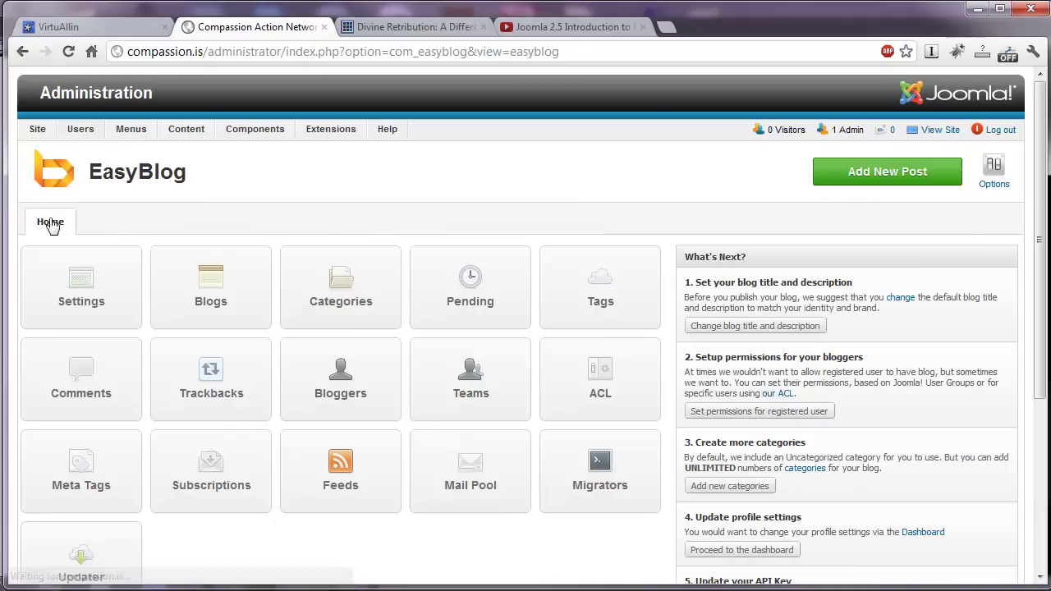